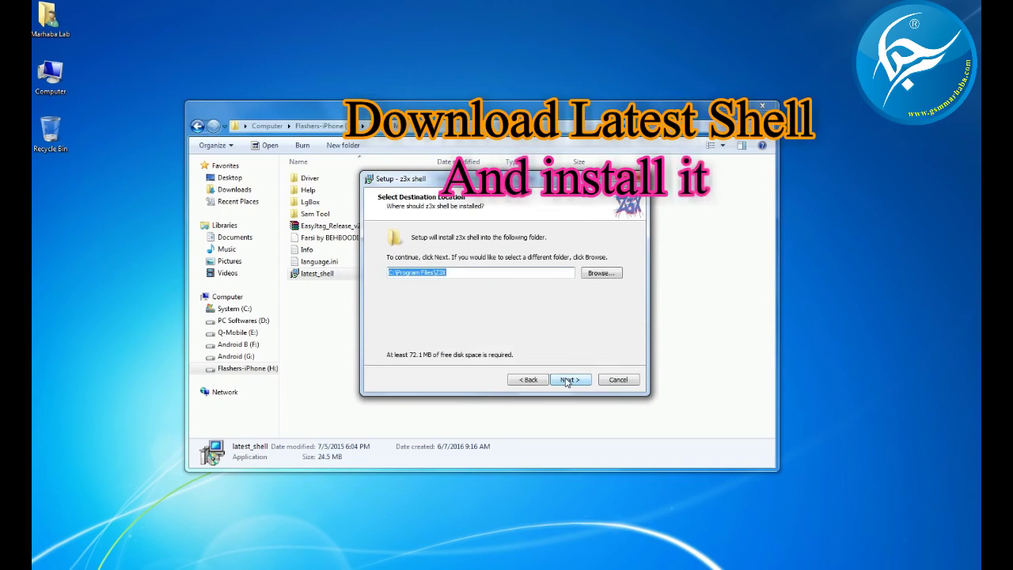
Step: Install z3x shell into the C:\Program Files\Z3X folder and continue past the installation information
left_click(457, 357)
left_click(563, 380)
left_click(566, 380)
left_click(567, 380)
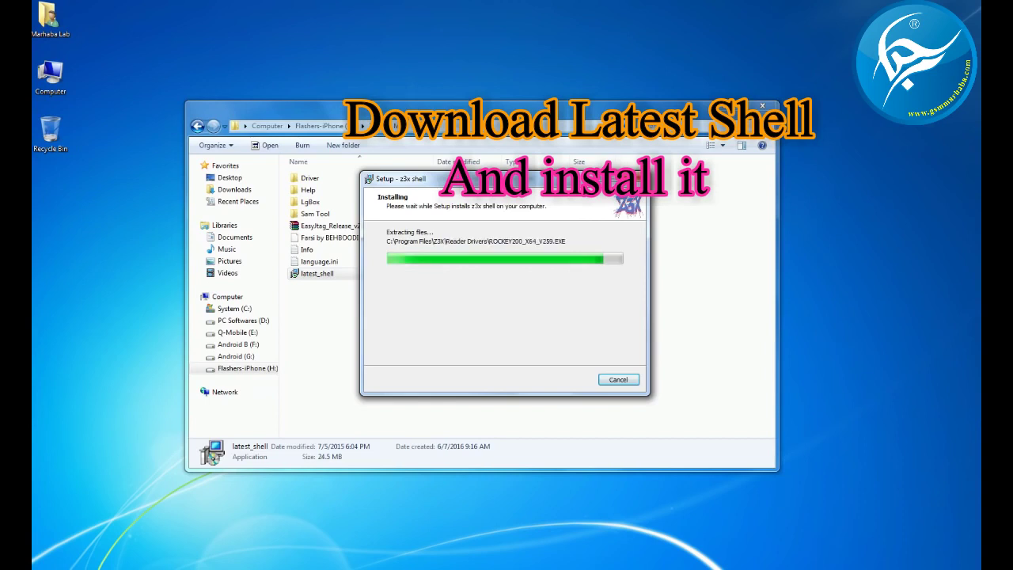
left_click(570, 379)
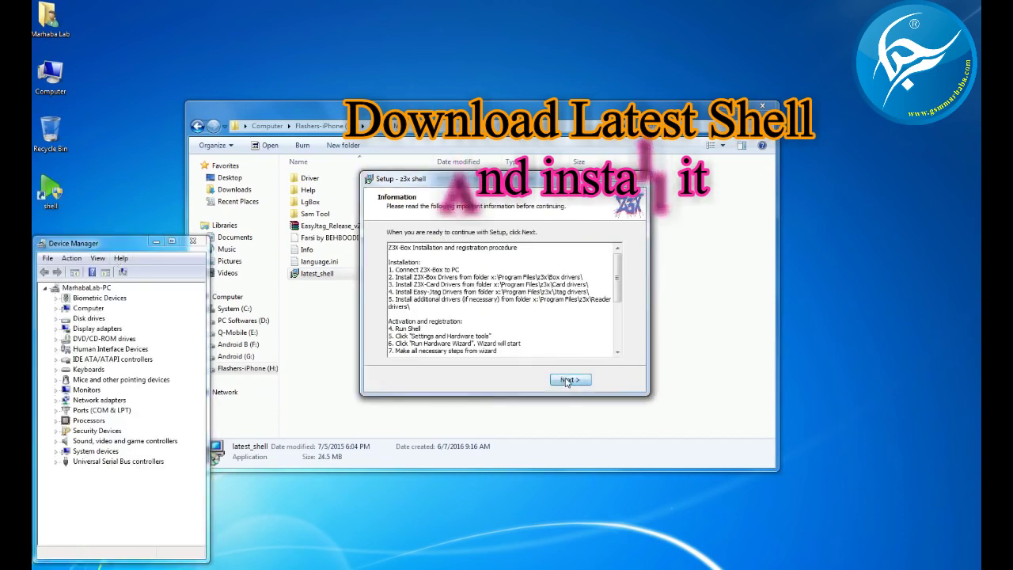
Step: Finish the z3x shell setup with the box, CCID card and Rockey reader driver installation options turned off
left_click(469, 308)
left_click(470, 320)
left_click(469, 333)
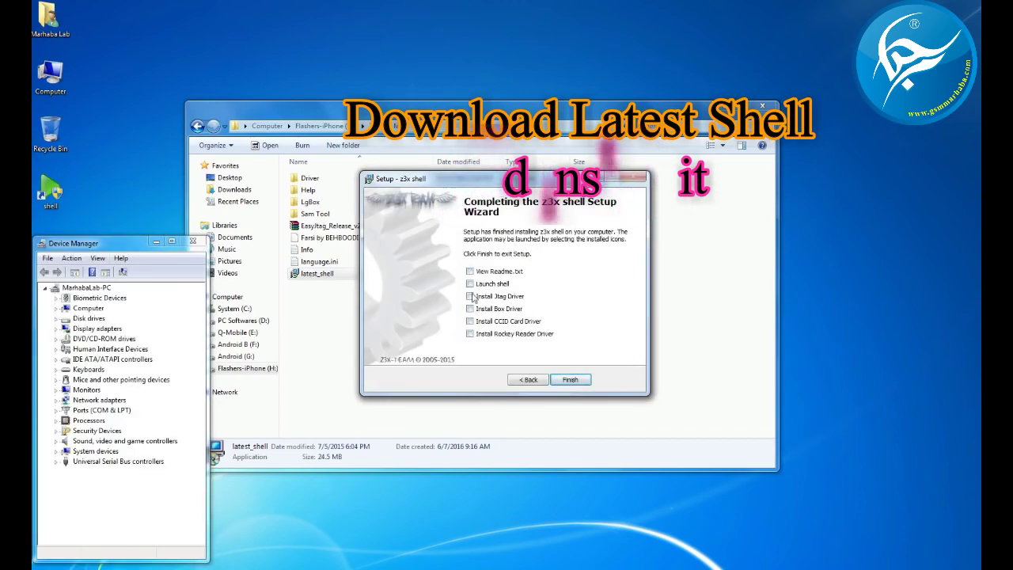
left_click(570, 380)
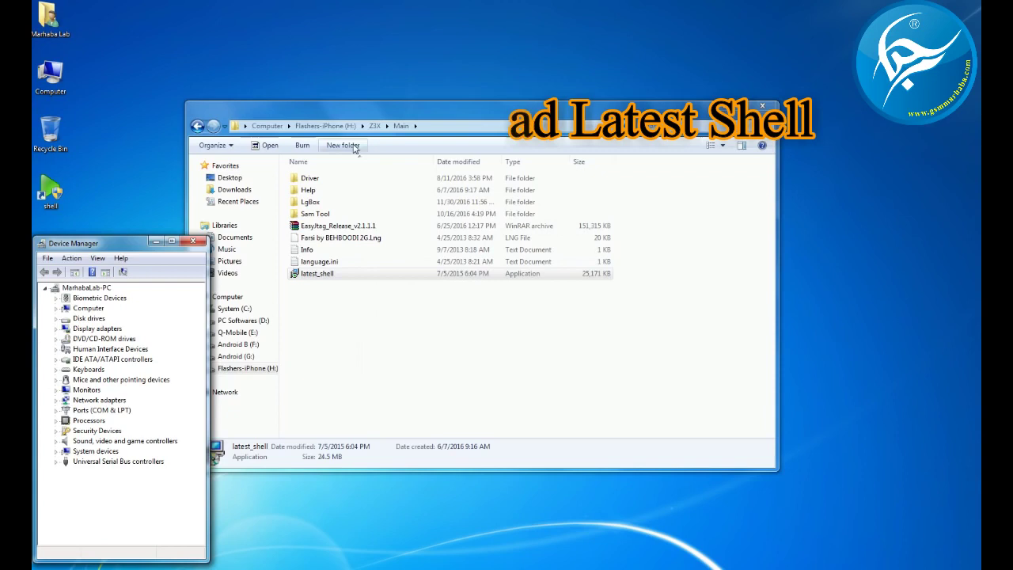
Step: Move the file window clear of Device Manager and open the FT2K folder inside Driver, Z3x Final Driver, card
left_click(446, 108)
left_click_drag(448, 94, 448, 95)
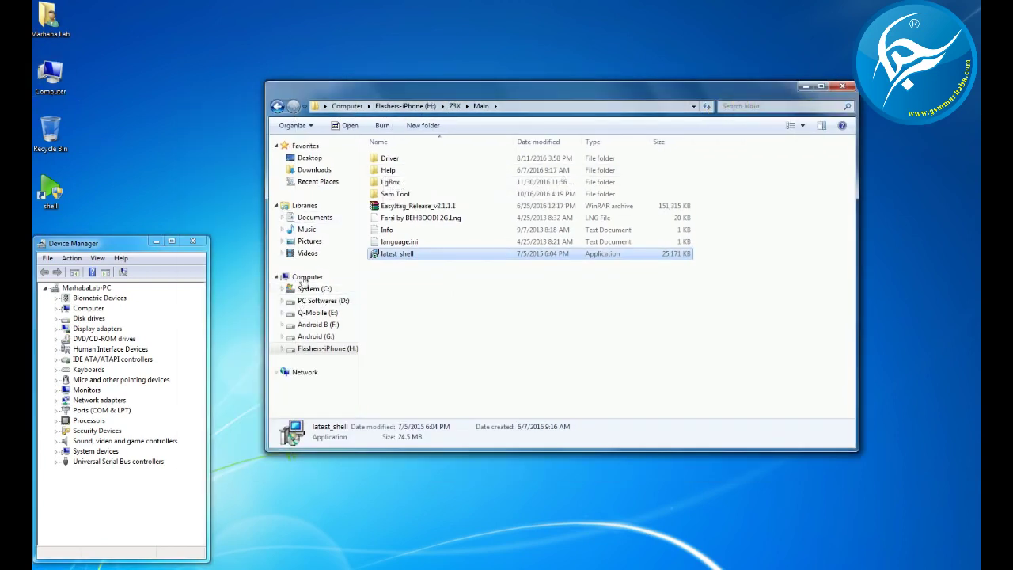
double_click(388, 159)
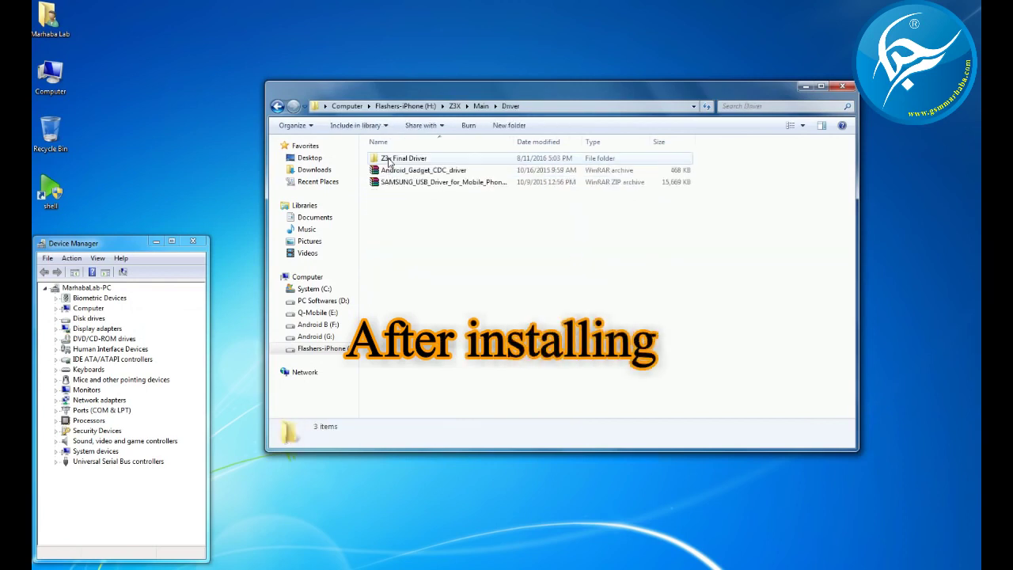
double_click(388, 159)
left_click(388, 159)
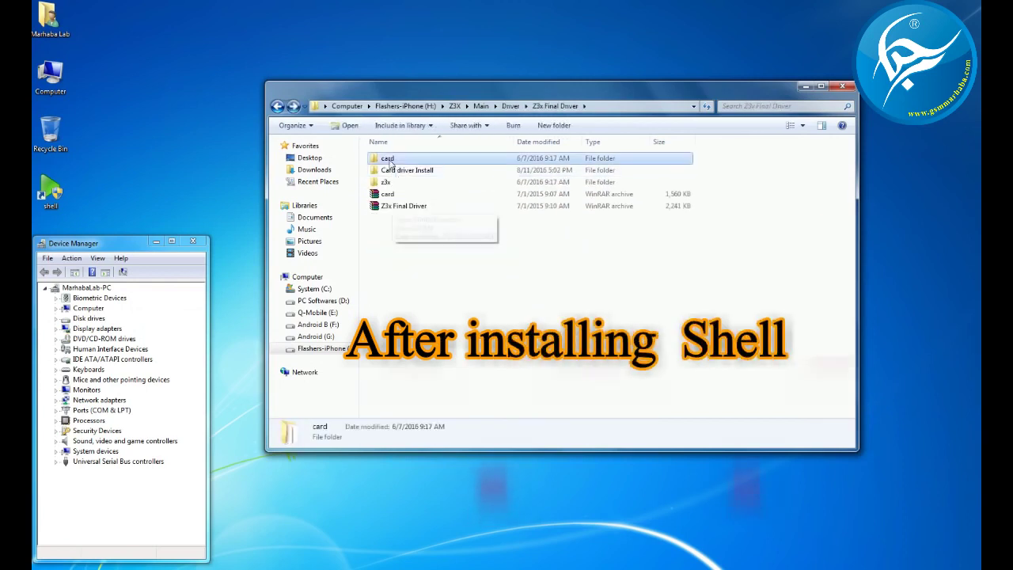
double_click(388, 158)
double_click(387, 170)
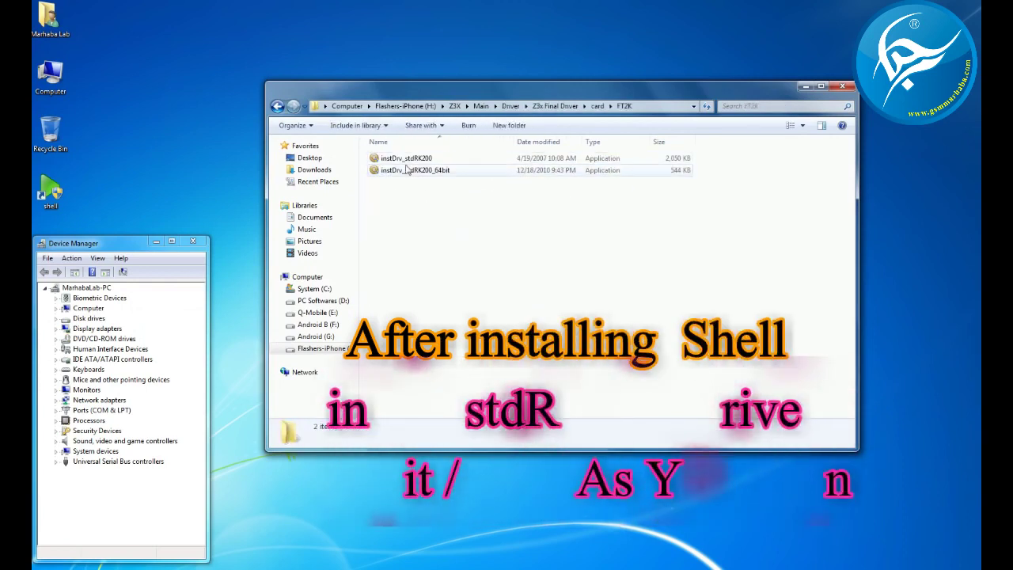
Step: Check the computer's system type to determine whether the 32-bit or 64-bit stdRK200 driver installer is needed
left_click(405, 172)
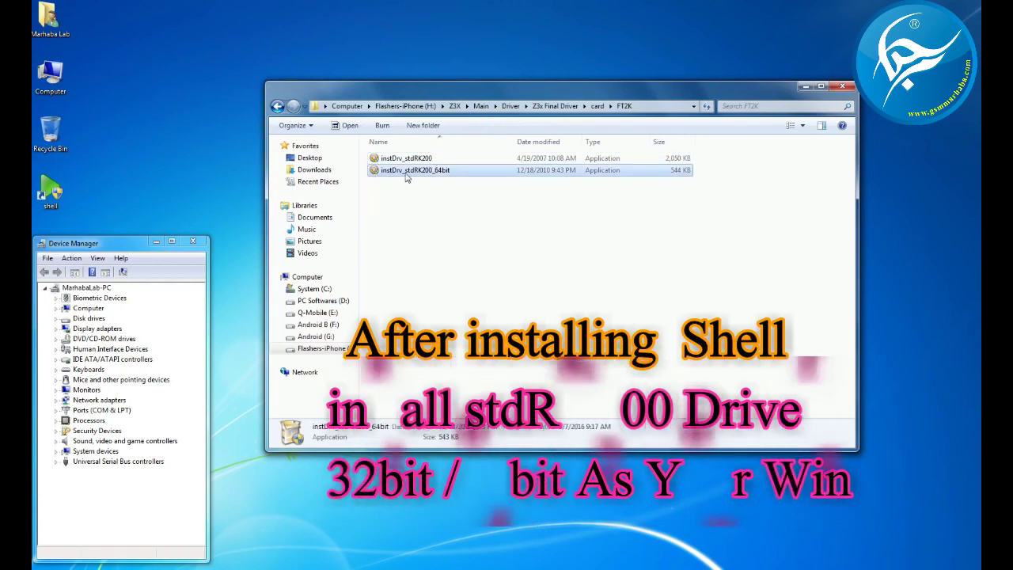
left_click(415, 161)
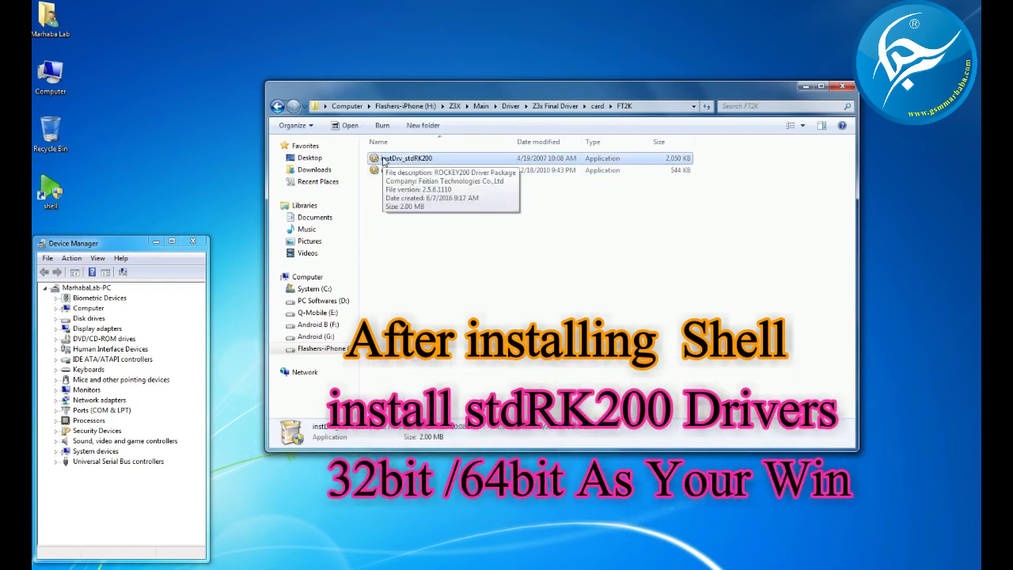
right_click(64, 81)
left_click(114, 189)
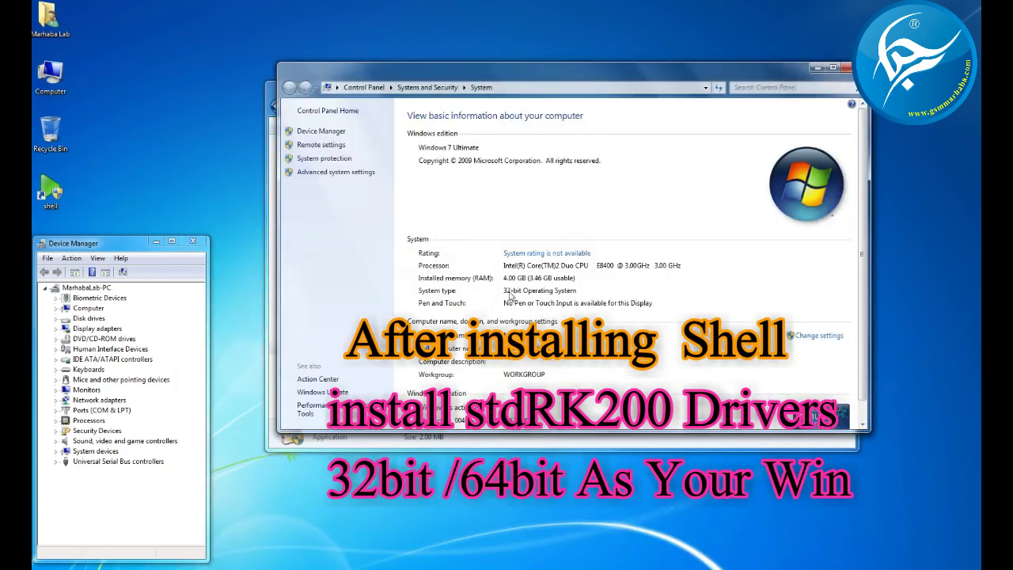
left_click(843, 71)
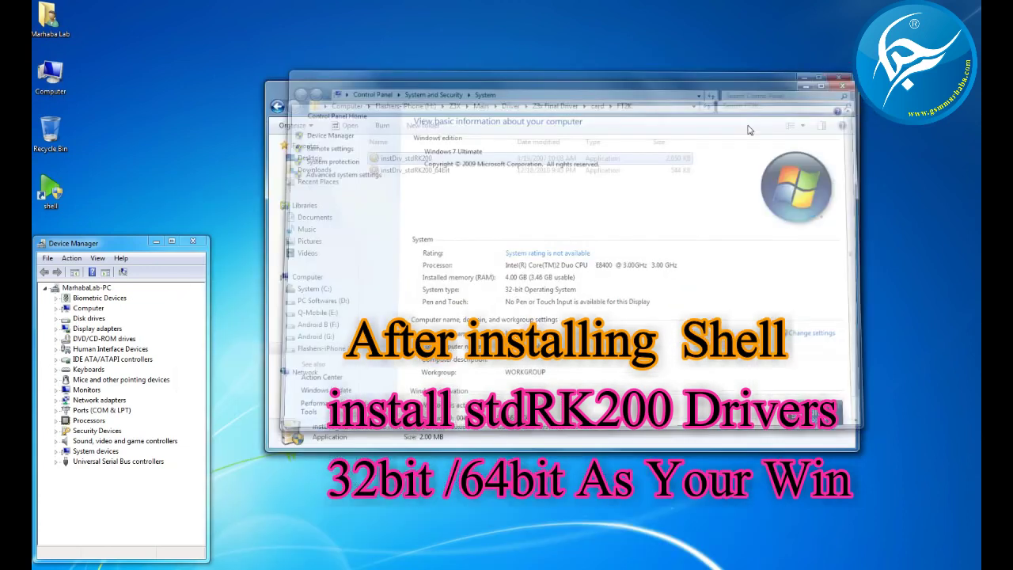
Step: Install the ROCKEY200 driver using the instDrv_stdRK200 installer, and go back to the Main folder
double_click(416, 159)
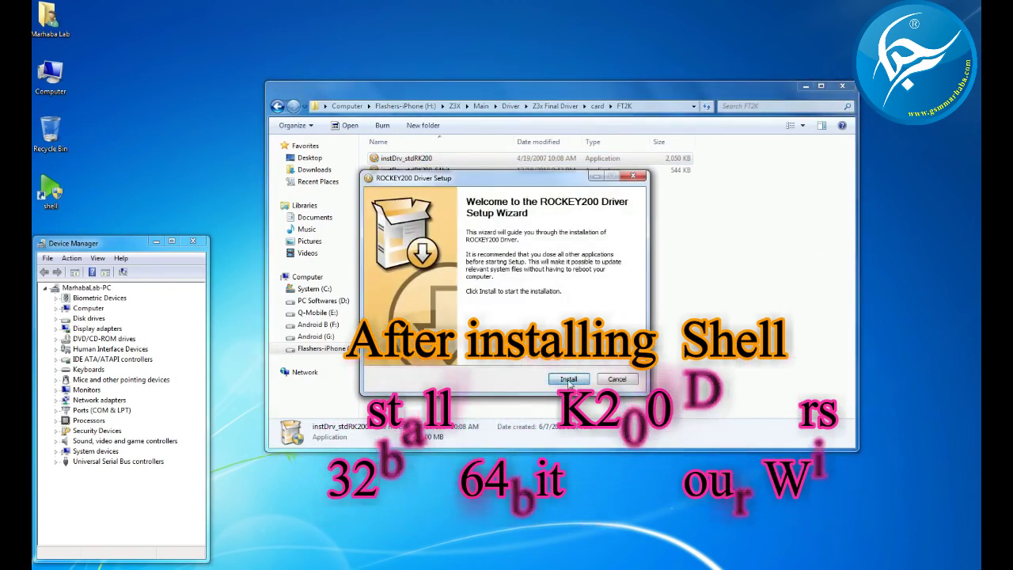
left_click(569, 379)
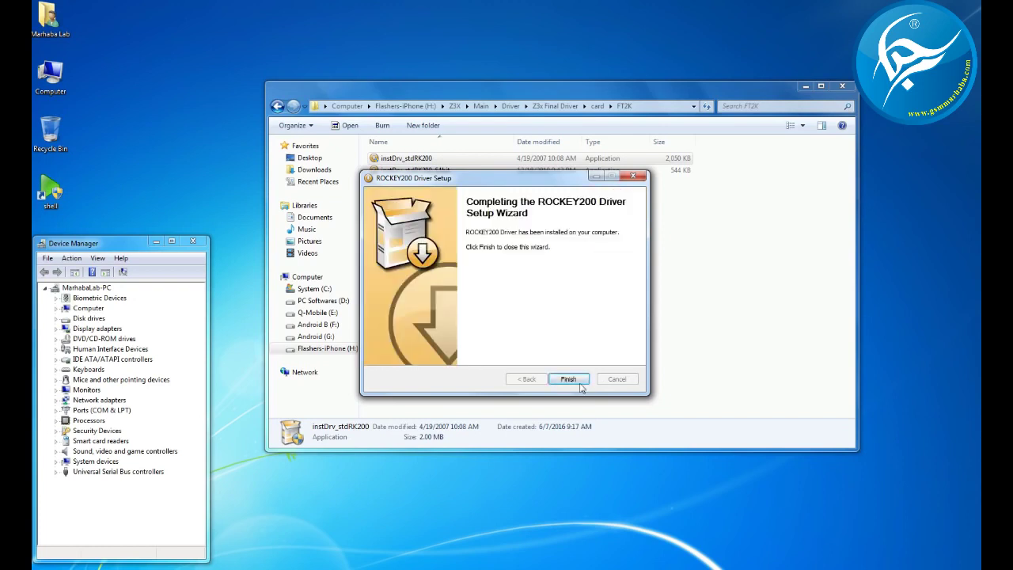
left_click(568, 380)
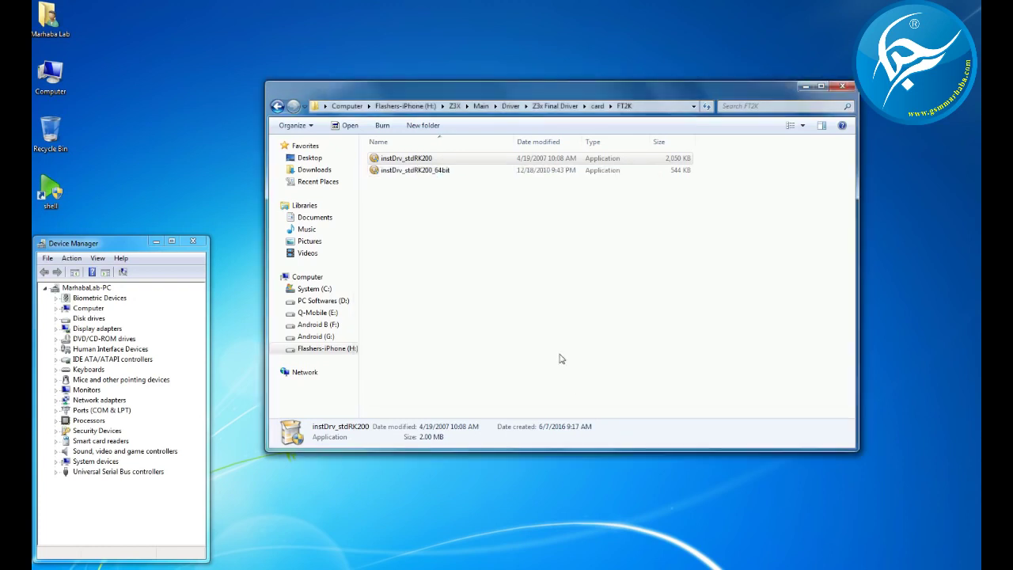
left_click(278, 108)
left_click(277, 107)
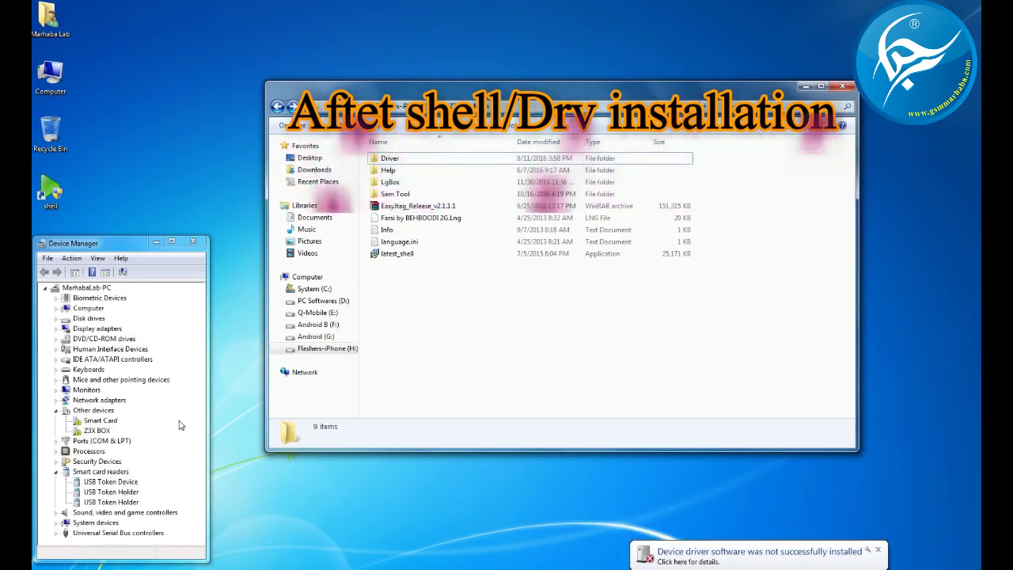
Step: Start a manual driver update for the Z3X BOX device, with C:\Program Files\Z3X\Box Drivers as the search location
left_click(90, 432)
right_click(115, 432)
left_click(146, 438)
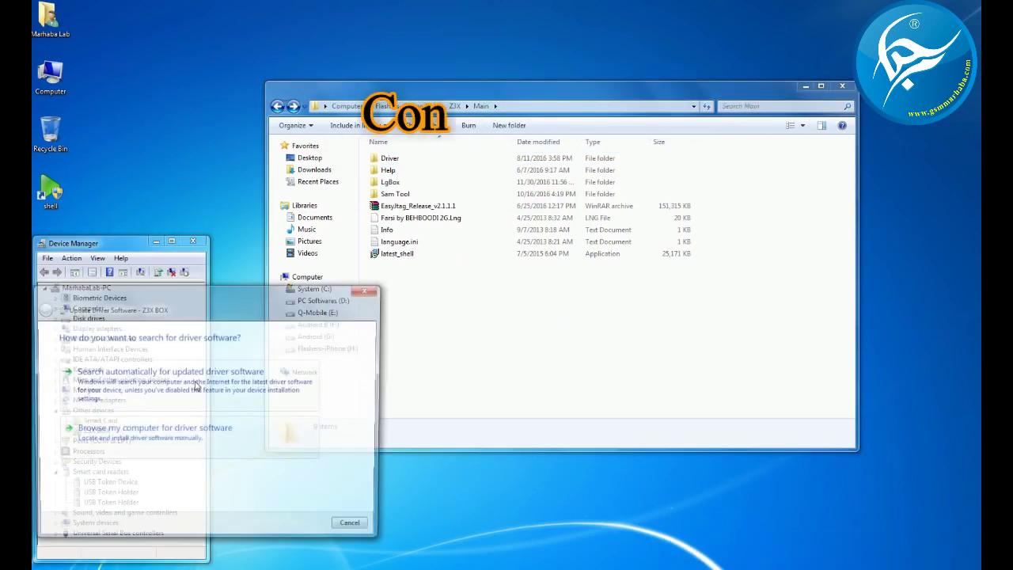
left_click(238, 425)
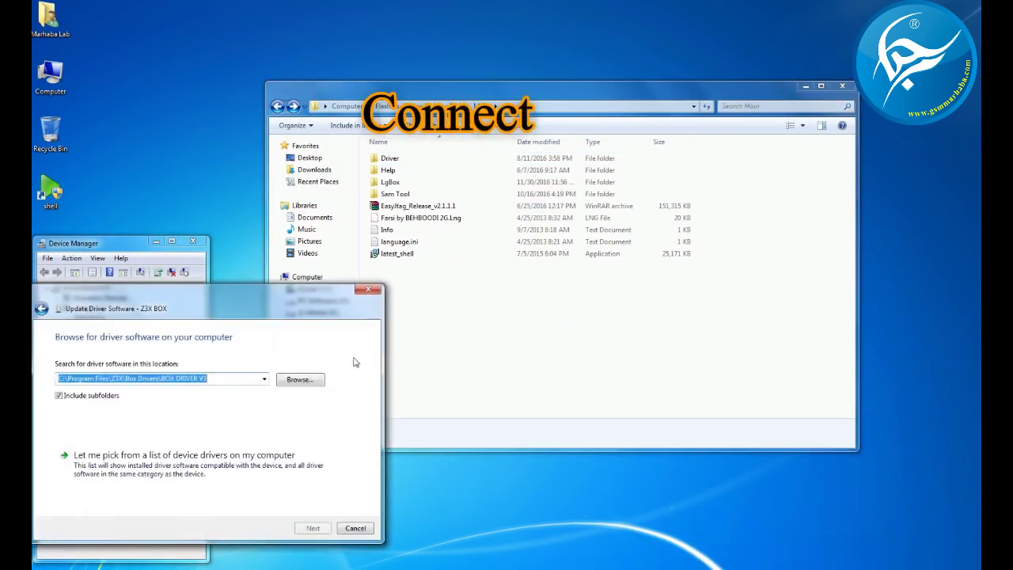
left_click(306, 381)
scroll(570, 291, "down", 10)
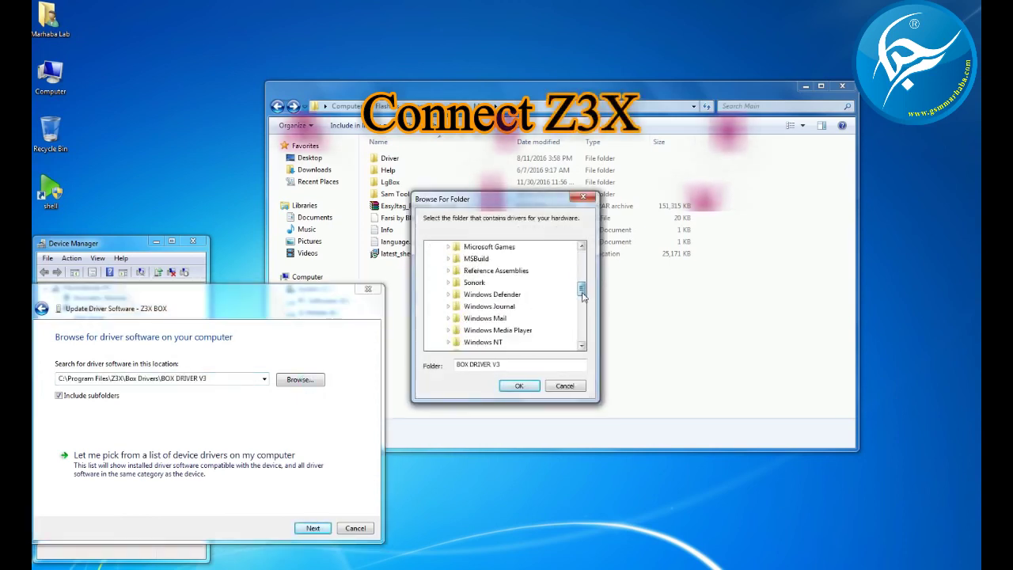
scroll(581, 317, "up", 1)
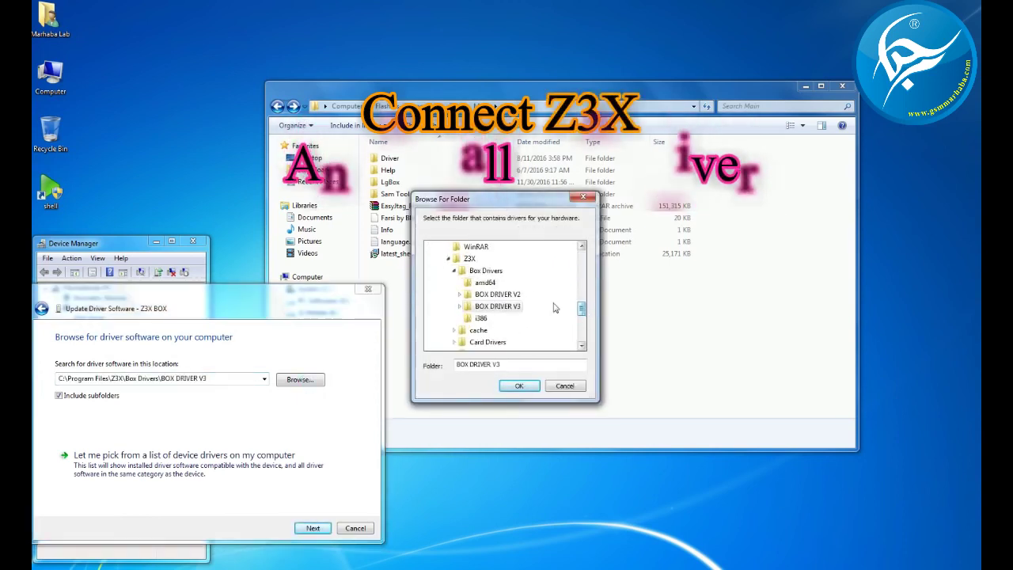
left_click(486, 271)
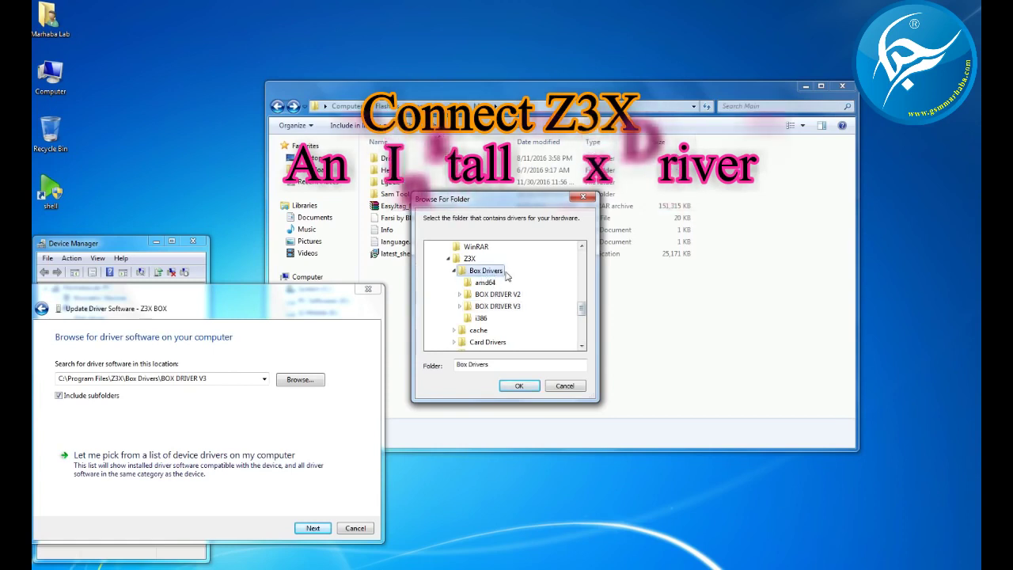
left_click(520, 386)
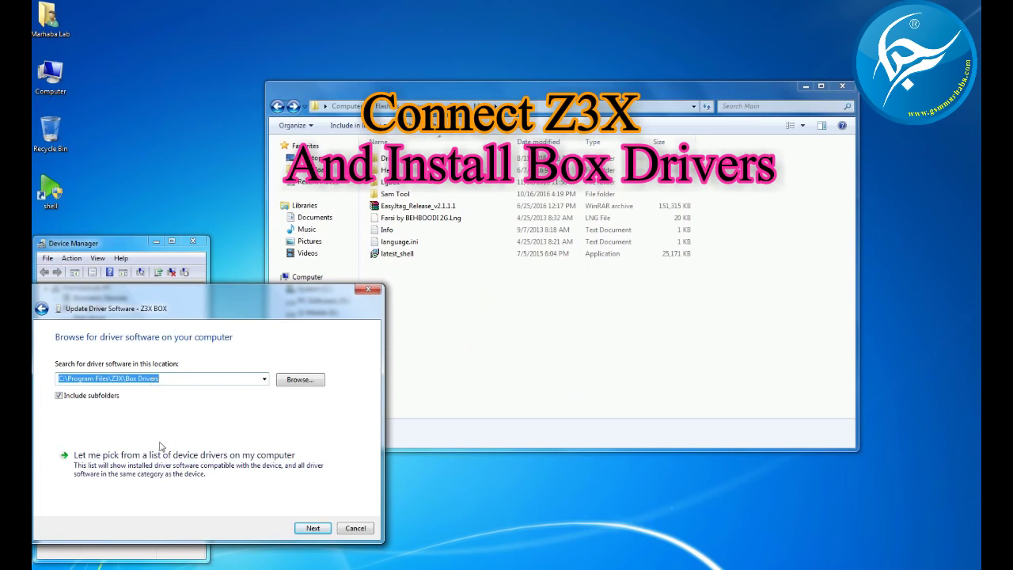
Step: Install the Z3X BOX driver from the chosen folder, allowing the unverified publisher, and close the update wizard
left_click(313, 528)
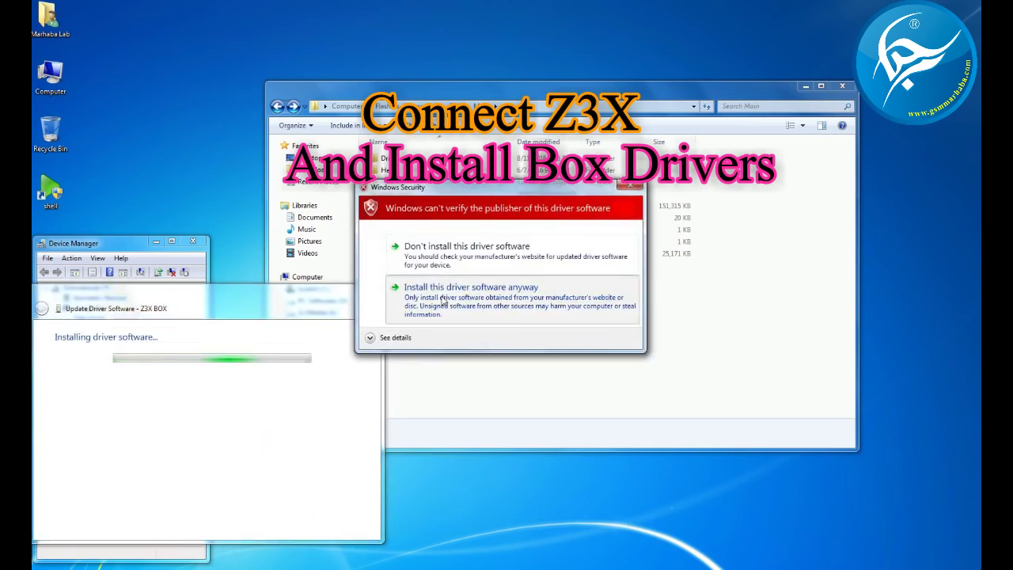
left_click(444, 301)
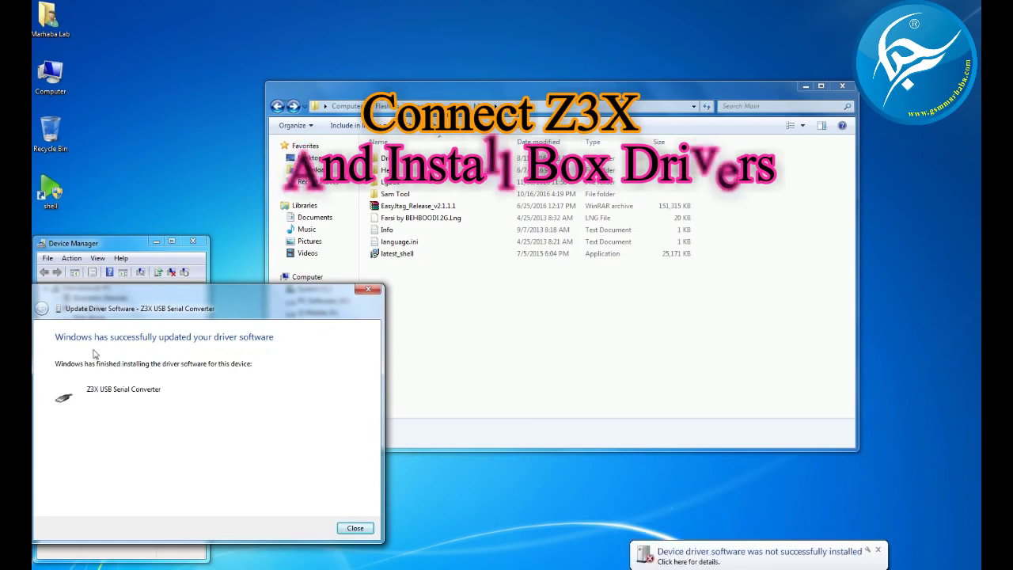
left_click(350, 527)
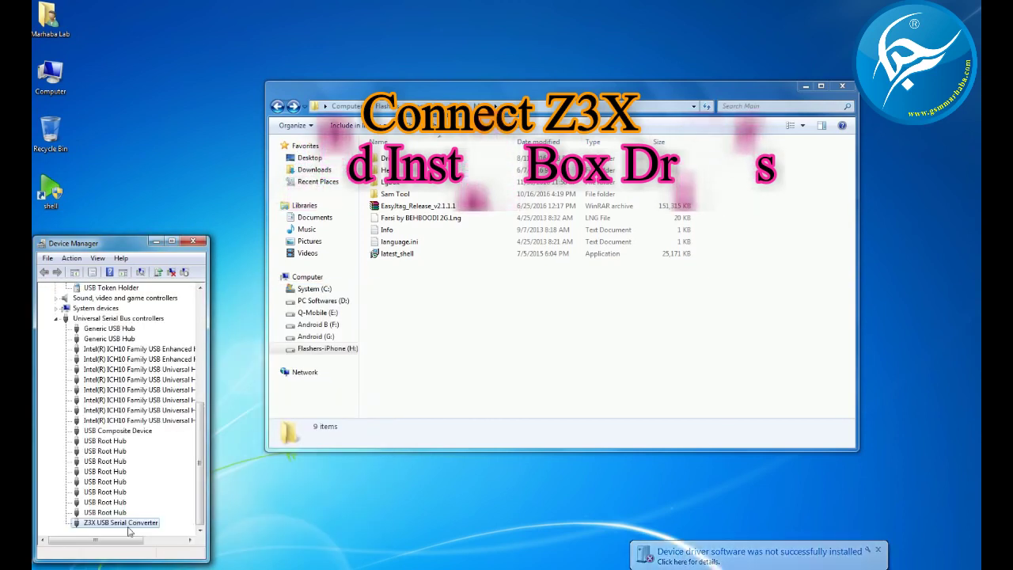
Step: Update the USB Serial Port device's driver from the local Box Drivers folder, allowing the unverified publisher, and close the wizard
left_click(105, 430)
right_click(105, 430)
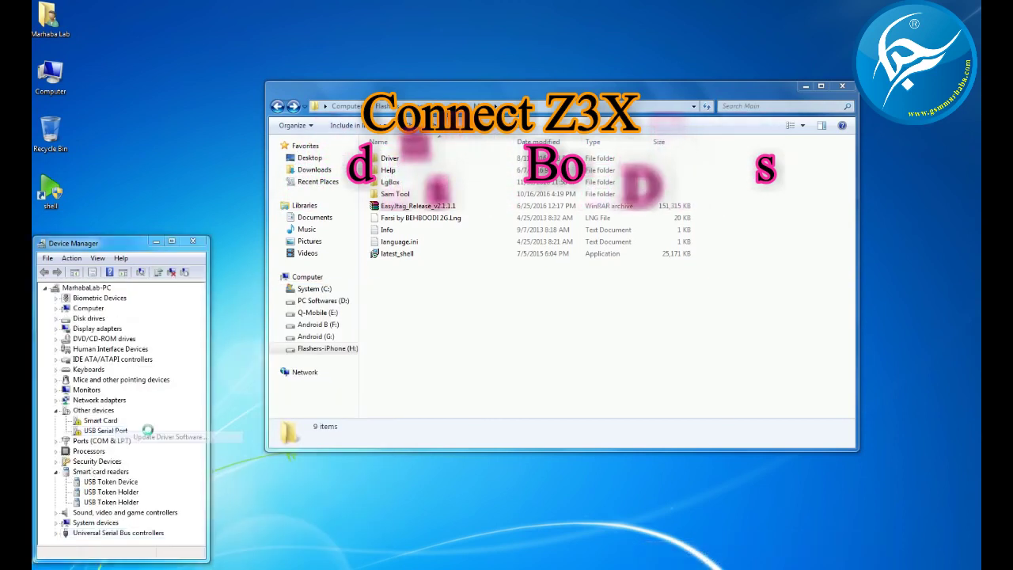
left_click(147, 437)
key("Return")
left_click(453, 301)
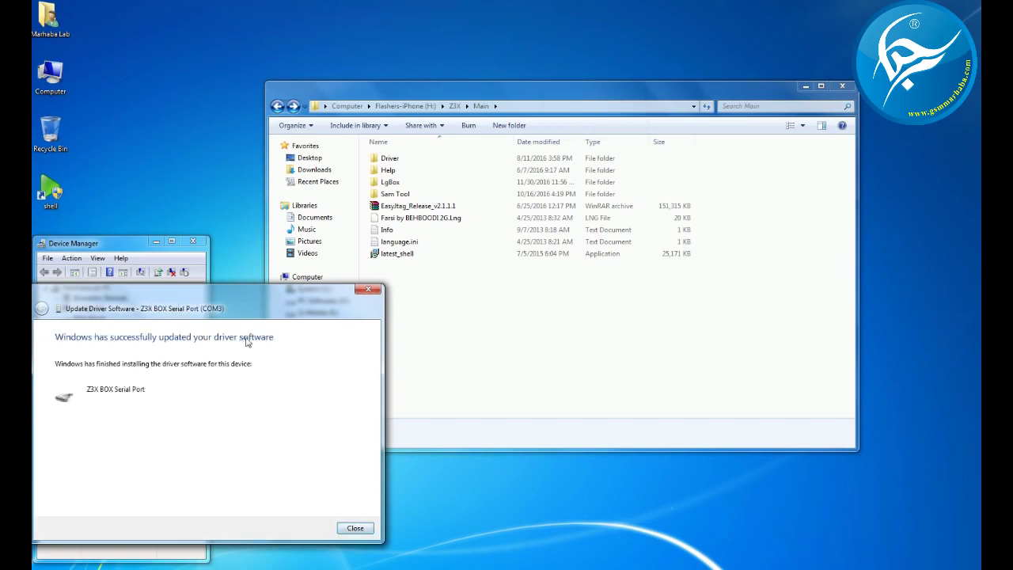
left_click(354, 528)
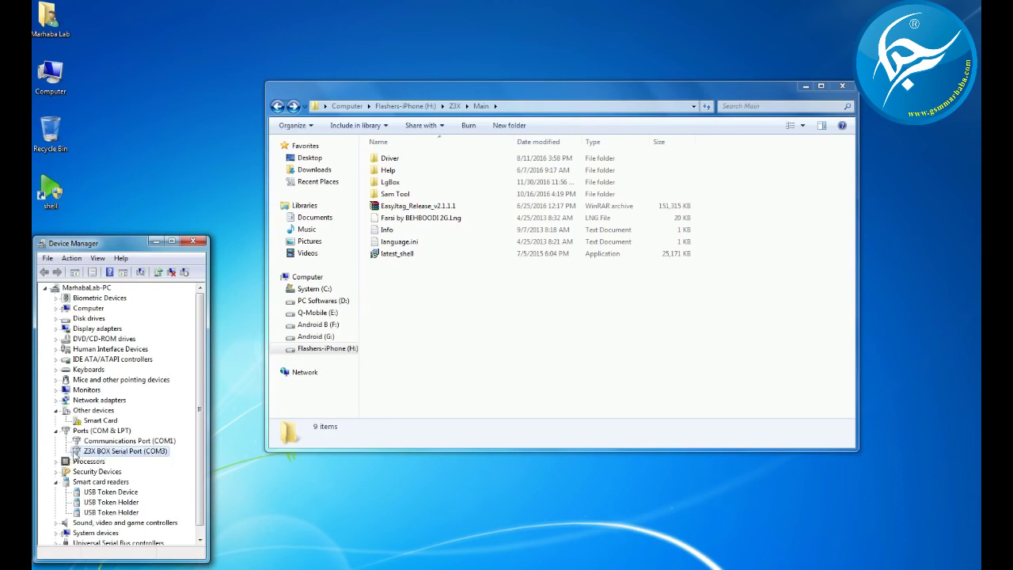
Step: Collapse the Ports and Smart card readers groups in Device Manager and select the Smart Card entry under Other devices
left_click(56, 430)
left_click(56, 462)
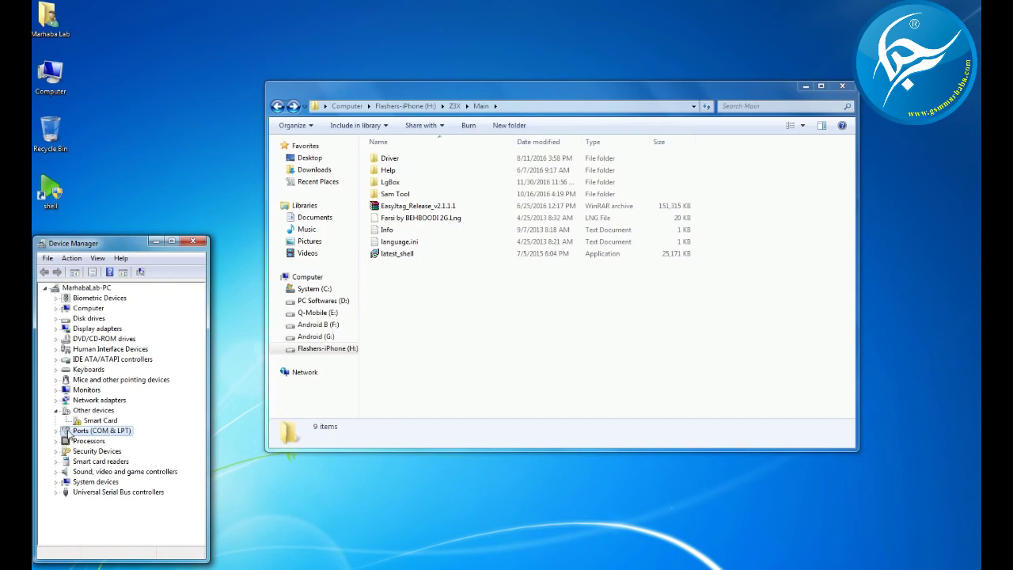
left_click(85, 422)
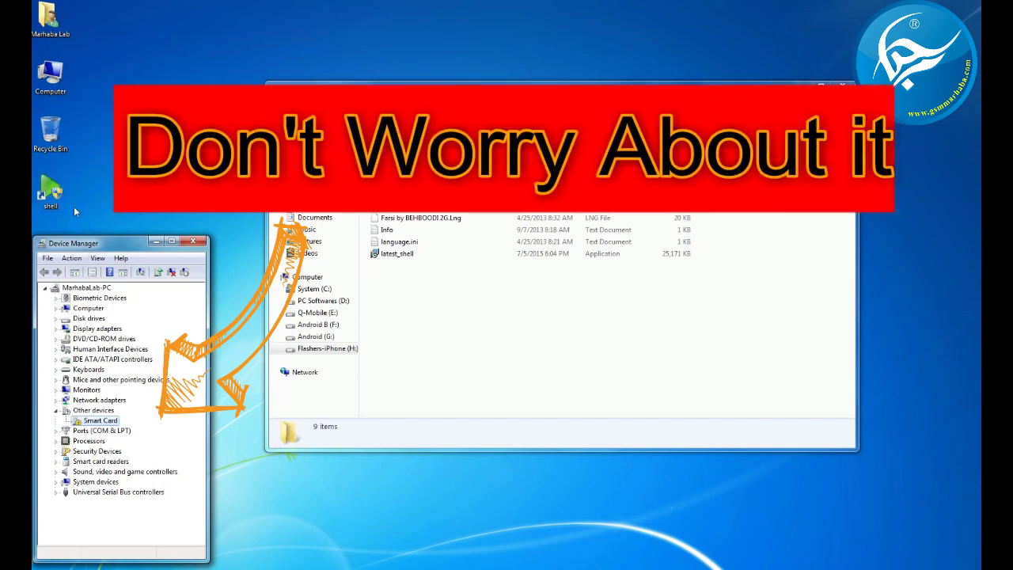
Step: Launch Z3X shell from the desktop, view the connected card's information, and dismiss it
left_click(49, 197)
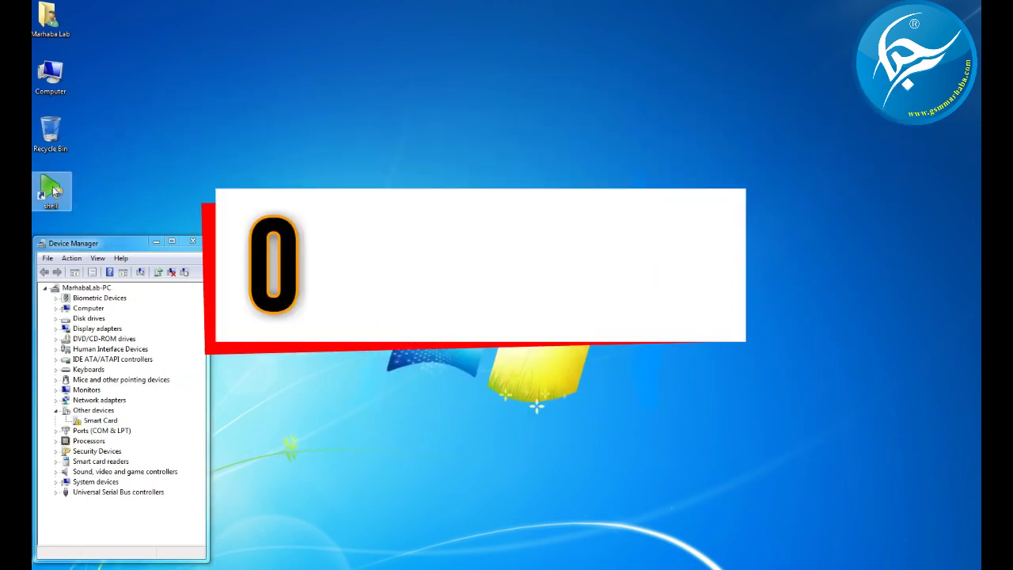
double_click(51, 190)
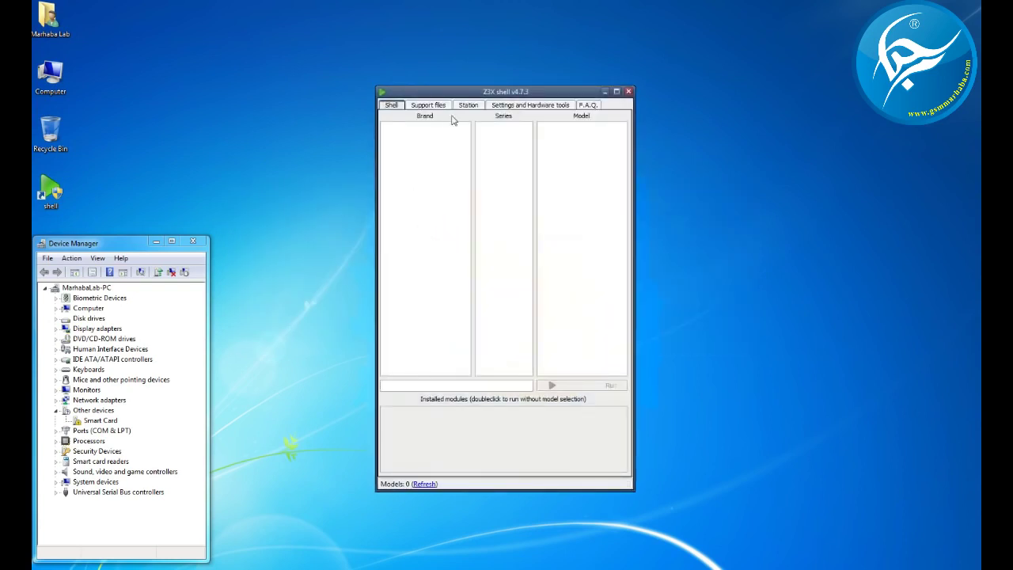
left_click(514, 107)
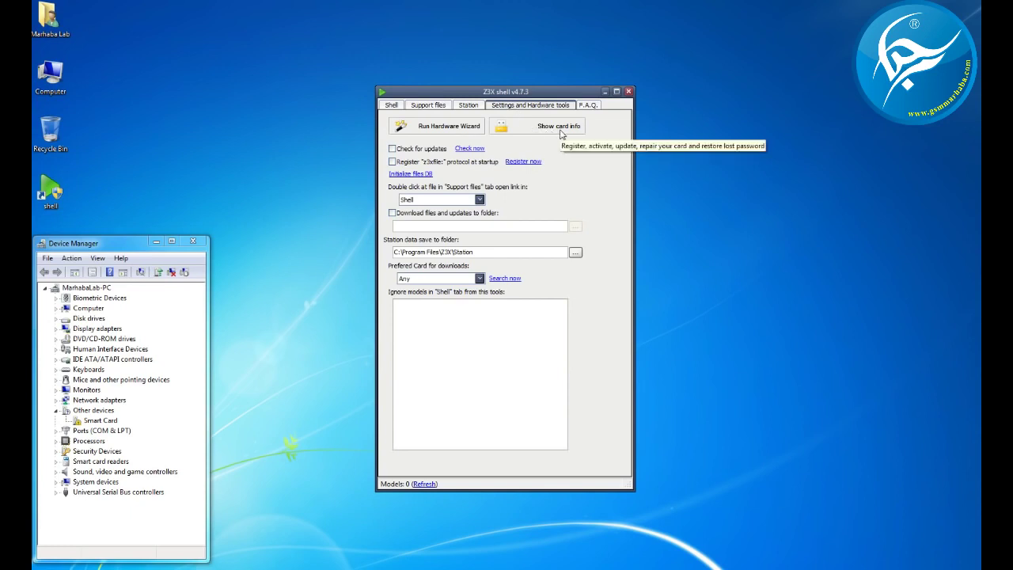
left_click(537, 127)
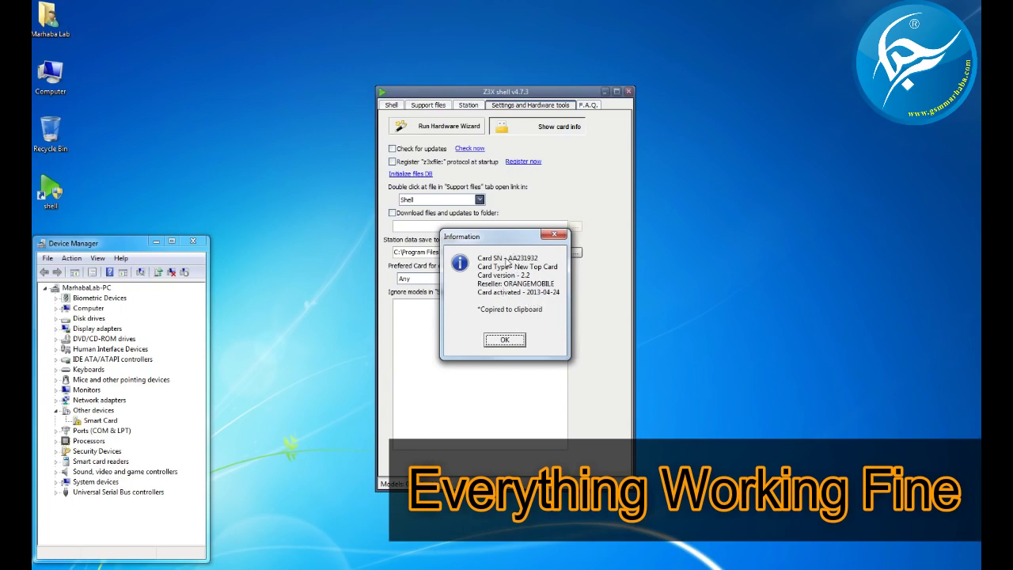
left_click(522, 339)
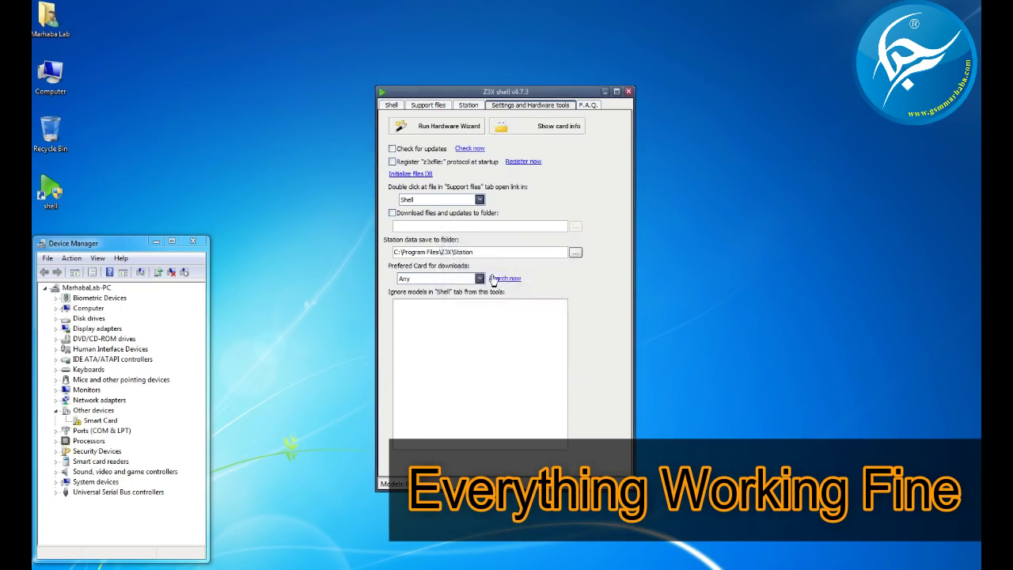
Step: Run the Hardware Wizard in Z3X shell with the Show card info action, and close the wizard
left_click(433, 128)
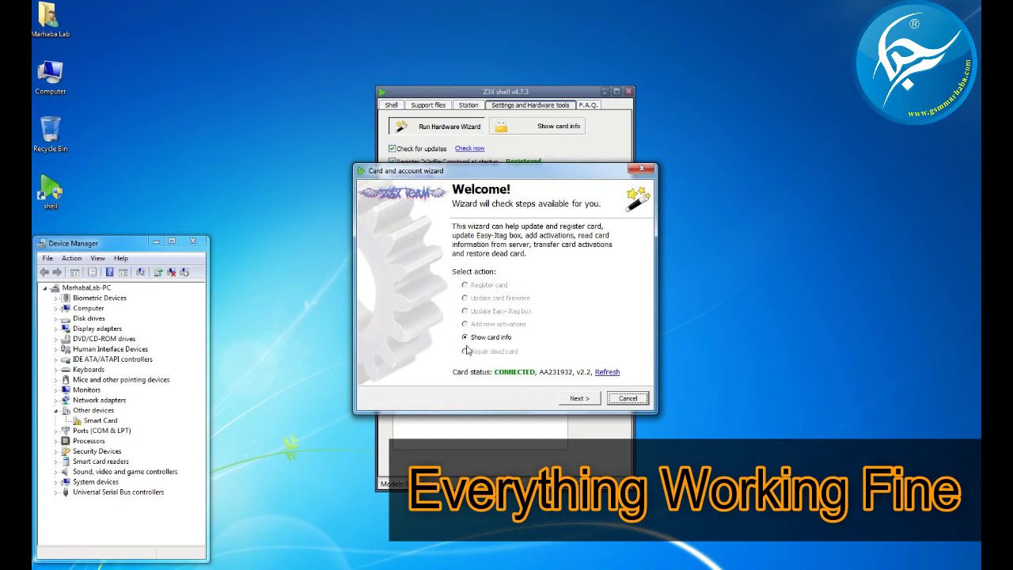
left_click(589, 399)
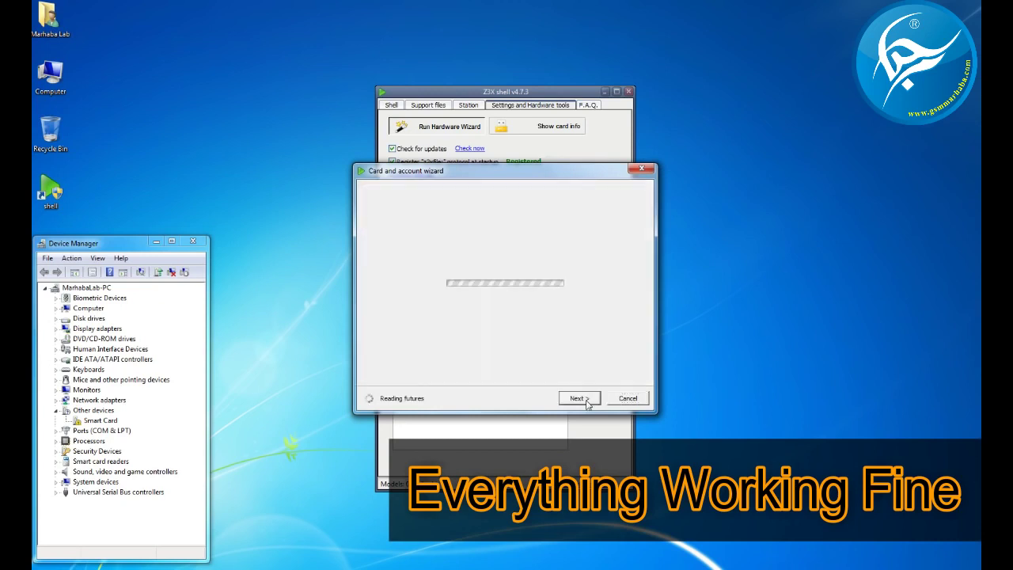
left_click(627, 399)
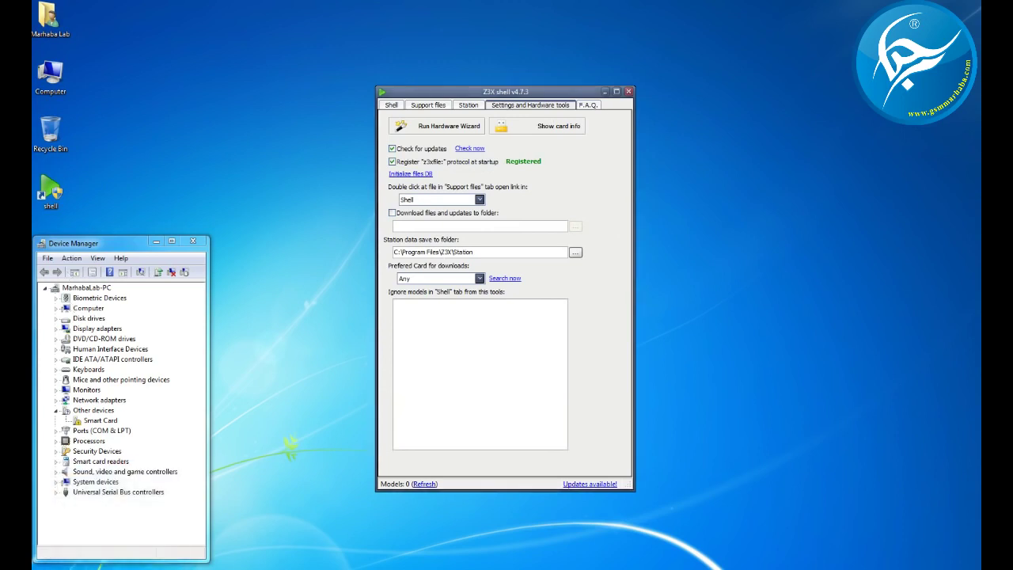
Step: Install Z3X Samsung Tool PRO from the SamsungToolPRO_26.9 archive in the Sam Tool folder and finish the setup
left_click(119, 563)
double_click(415, 193)
double_click(151, 181)
left_click(515, 312)
left_click(479, 358)
left_click(565, 379)
left_click(570, 379)
left_click(570, 379)
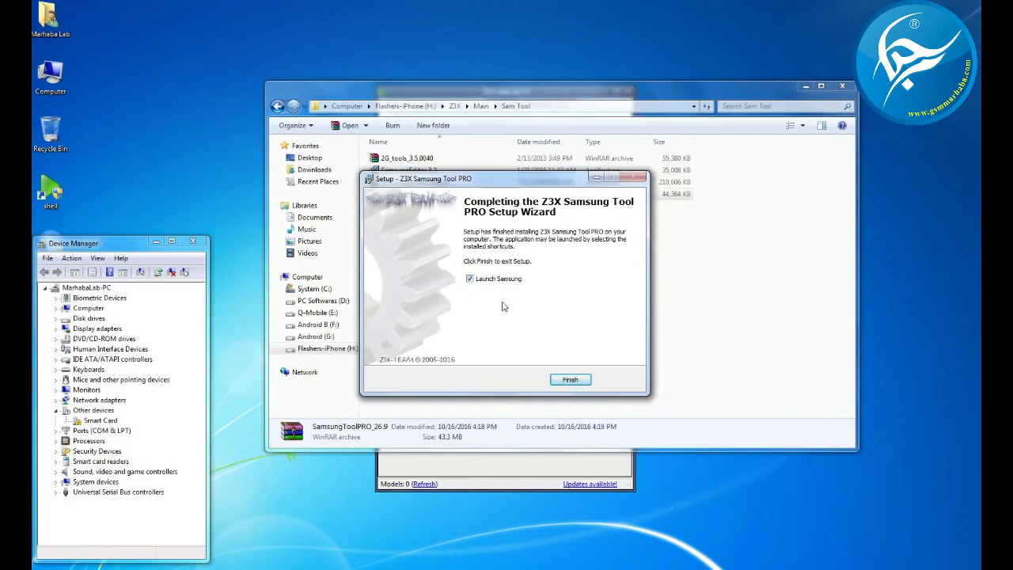
left_click(570, 380)
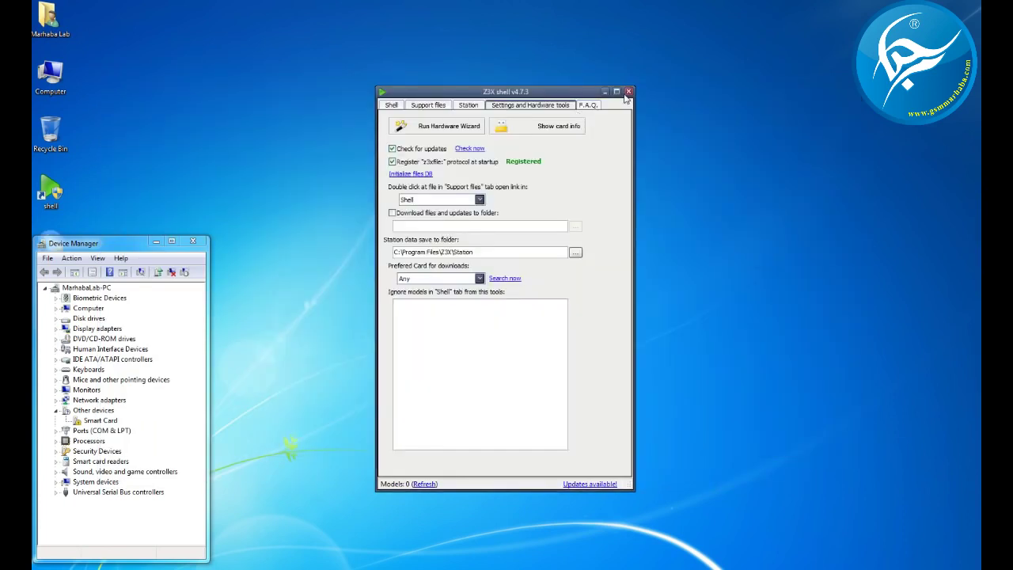
Step: Close Z3X shell and move the Device Manager window clear of the desktop shortcuts
left_click(629, 92)
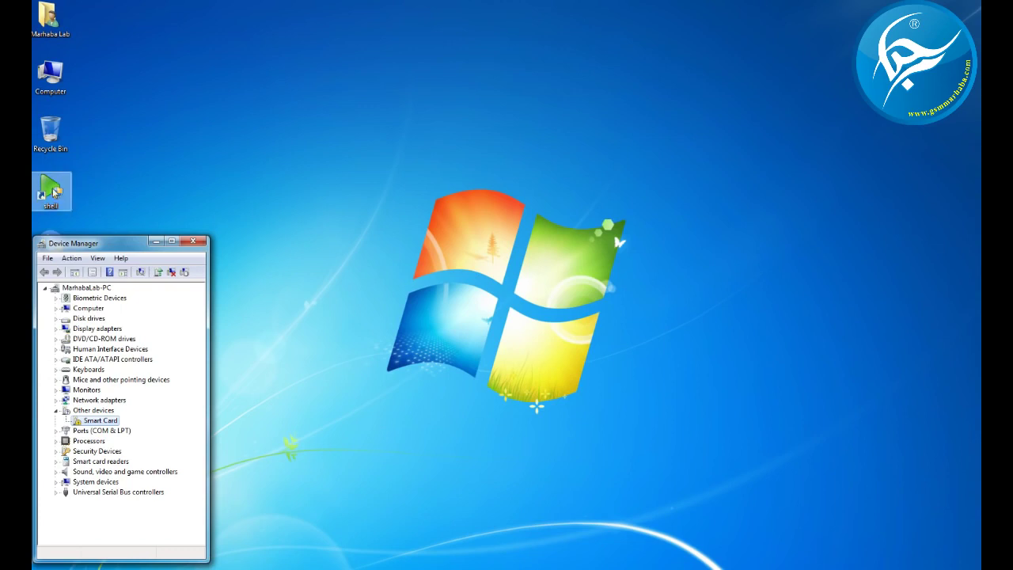
left_click_drag(74, 246, 138, 220)
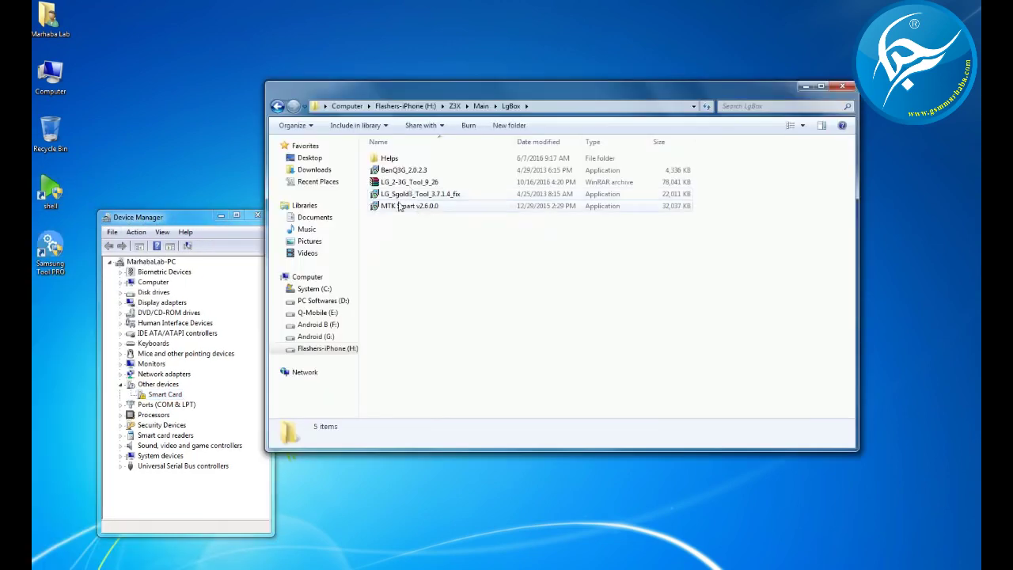
Step: Install LG 2-3G Tool from the LG_2-3G_Tool_9_26 archive in the LgBox folder and finish the setup
double_click(396, 182)
double_click(356, 181)
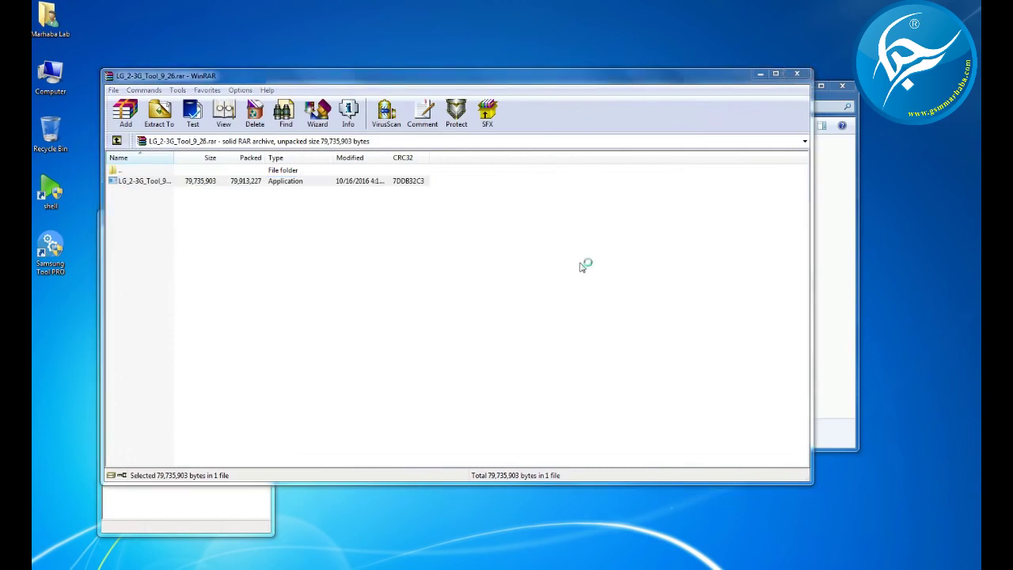
left_click(570, 379)
left_click(447, 351)
left_click(570, 379)
left_click(570, 379)
left_click(570, 379)
left_click(570, 379)
left_click(570, 379)
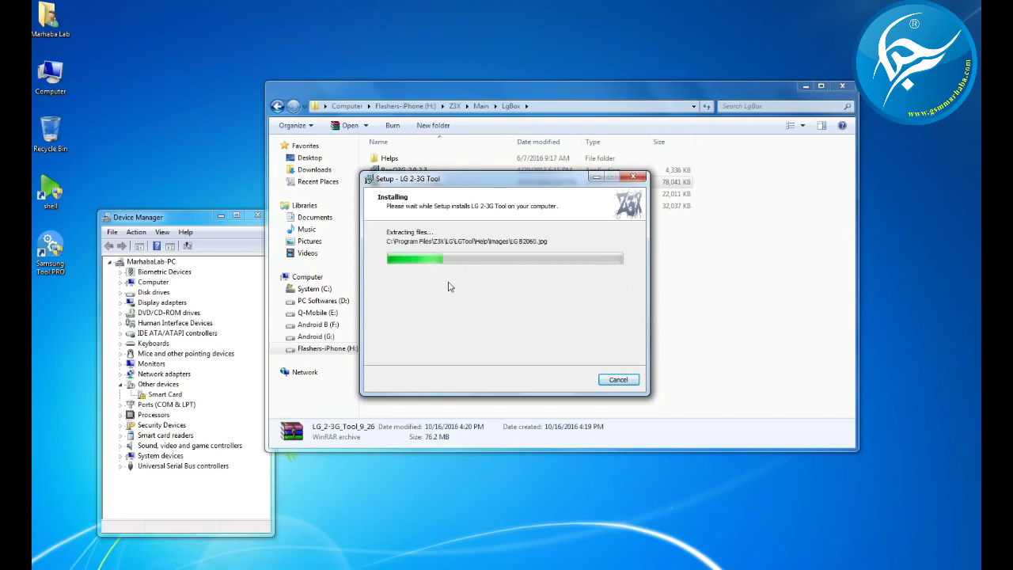
mouse_move(193, 218)
left_mouse_down()
mouse_move(136, 226)
mouse_move(128, 248)
mouse_move(188, 201)
left_mouse_up()
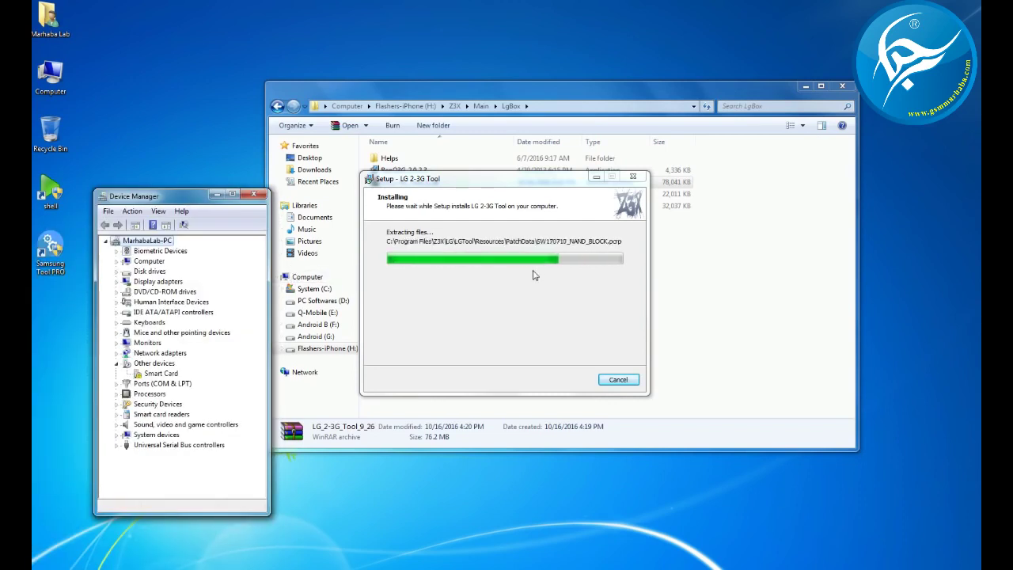
left_click(570, 379)
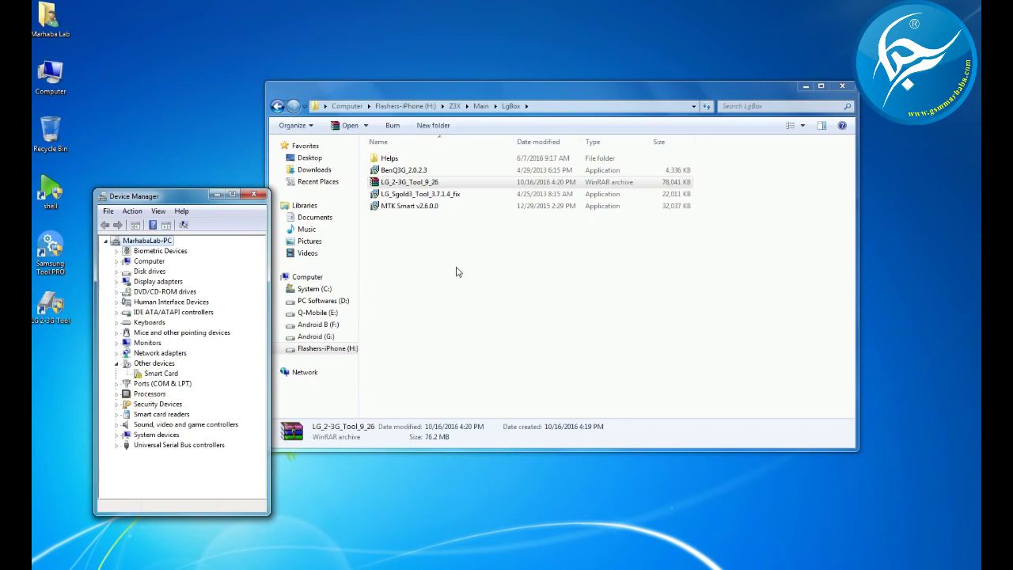
Step: Accept the LG 2-3G Tool license, enabling Repair IMEI and anonymous data sending, and browse its phone model list
left_click(411, 360)
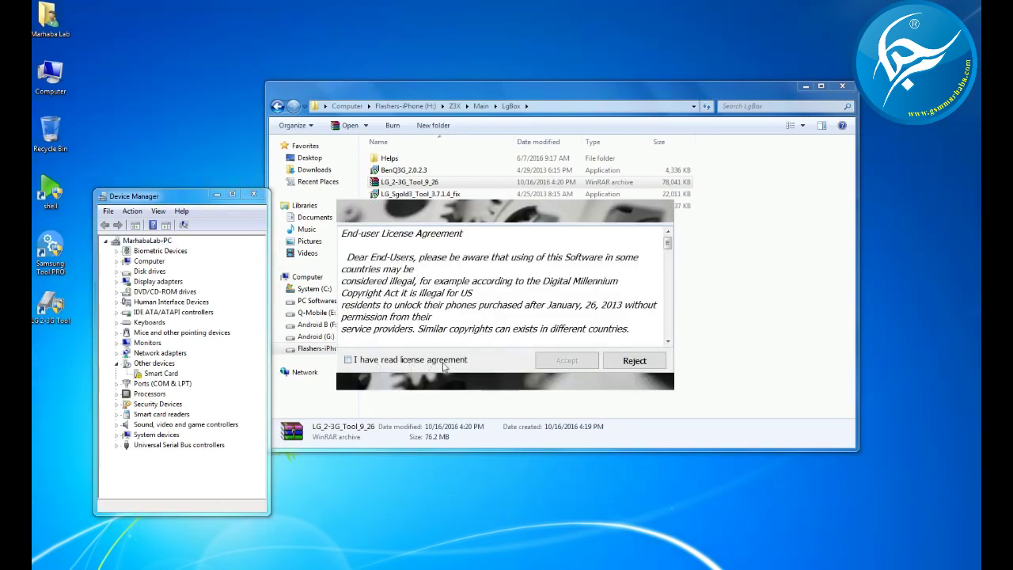
left_click(567, 361)
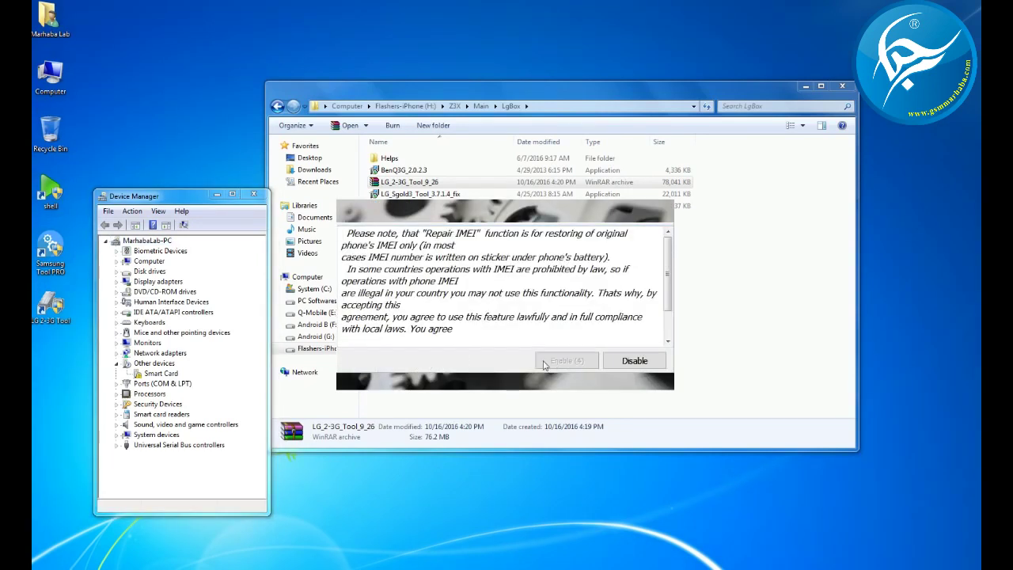
left_click(561, 361)
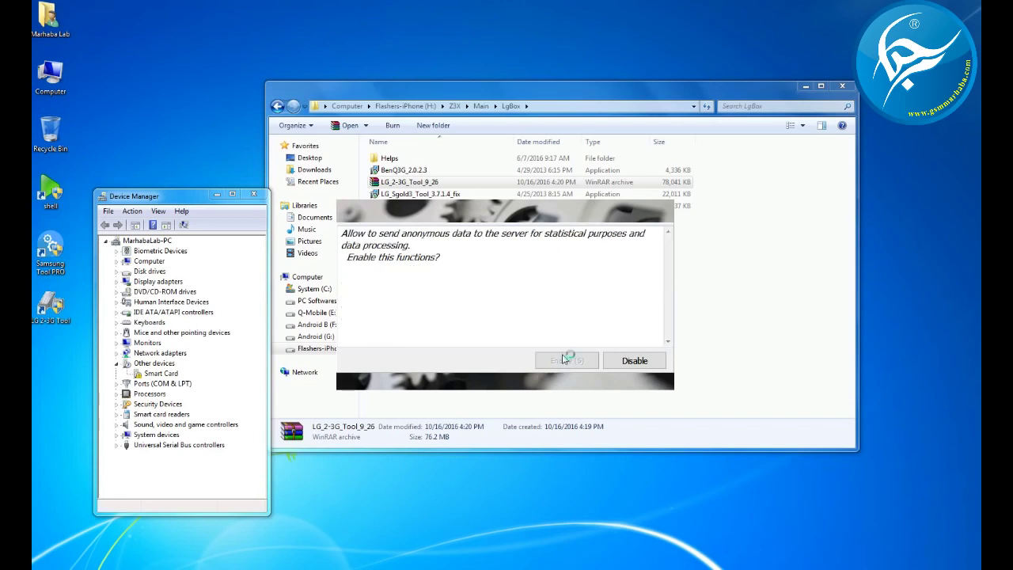
left_click(567, 361)
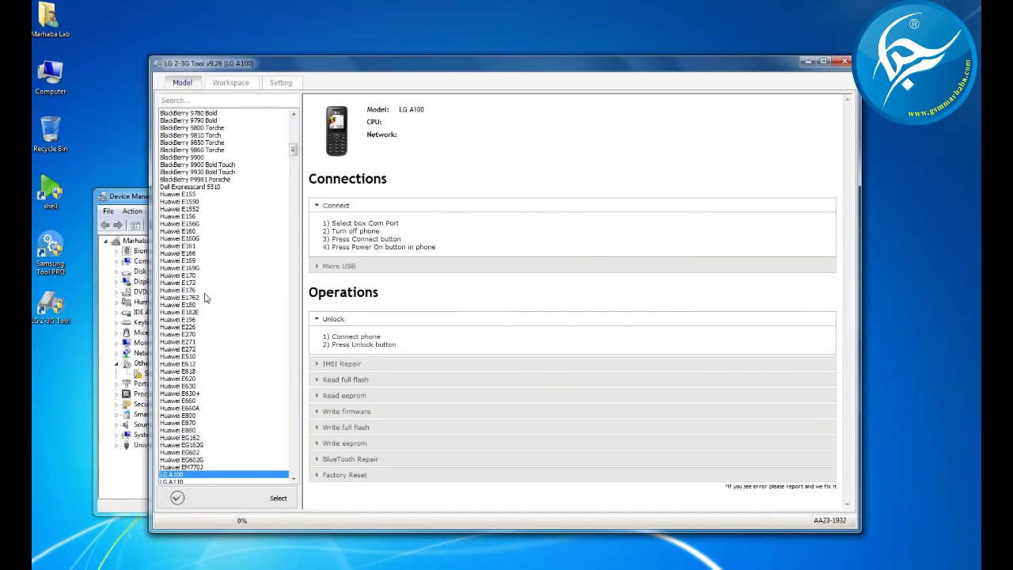
left_click_drag(293, 150, 293, 265)
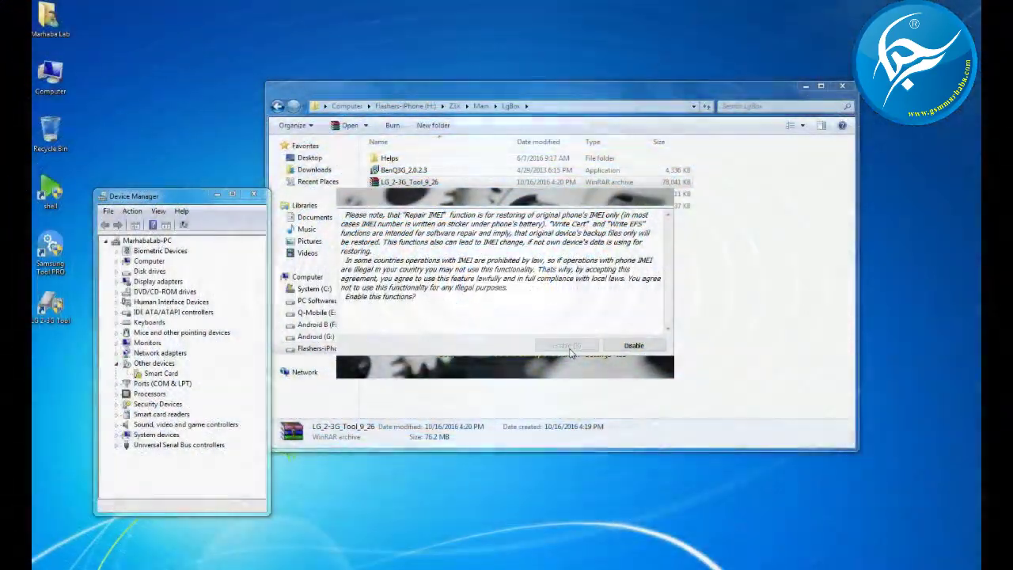
Step: Enable the Repair IMEI, Write Cert and Write EFS functions in Samsung Tool PRO and reposition its main window
left_click(567, 346)
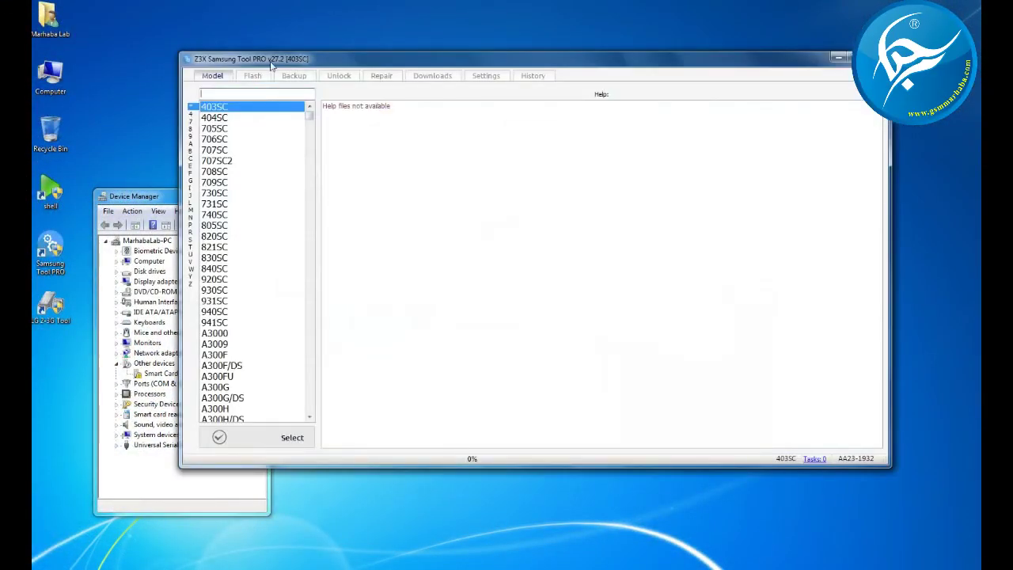
mouse_move(273, 60)
left_mouse_down()
mouse_move(293, 61)
mouse_move(283, 62)
left_mouse_up()
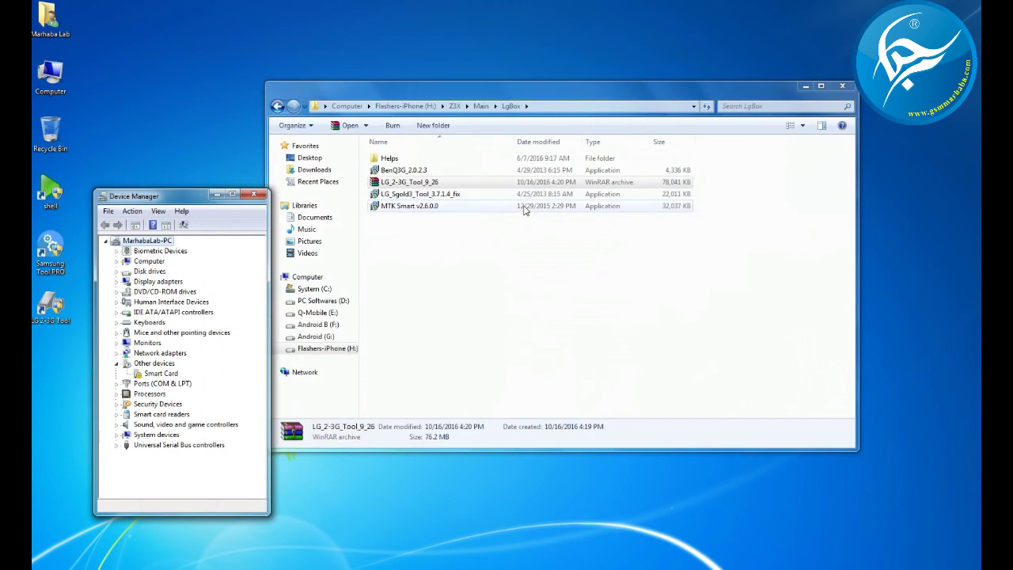
Step: Minimise the LgBox folder window and launch SamsungToolPRO.exe from the installed modules in Z3X shell
mouse_move(153, 203)
left_mouse_down()
mouse_move(135, 199)
mouse_move(143, 205)
left_mouse_up()
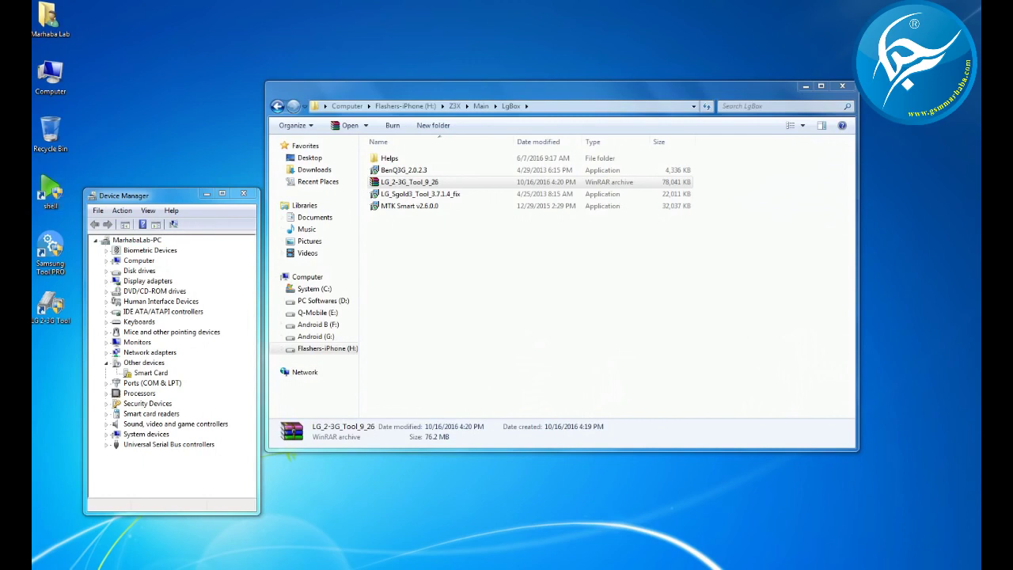
left_click(806, 86)
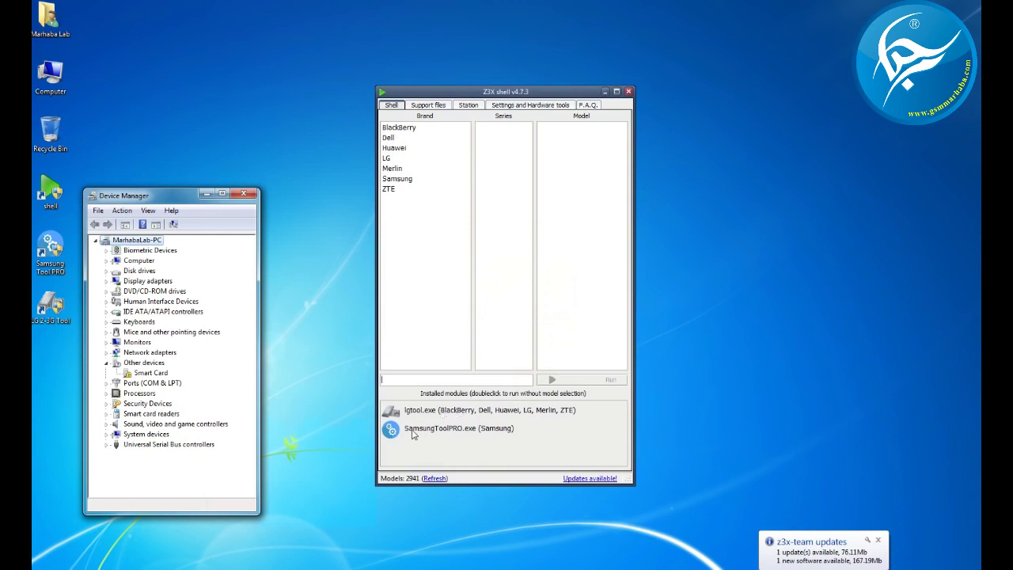
double_click(411, 430)
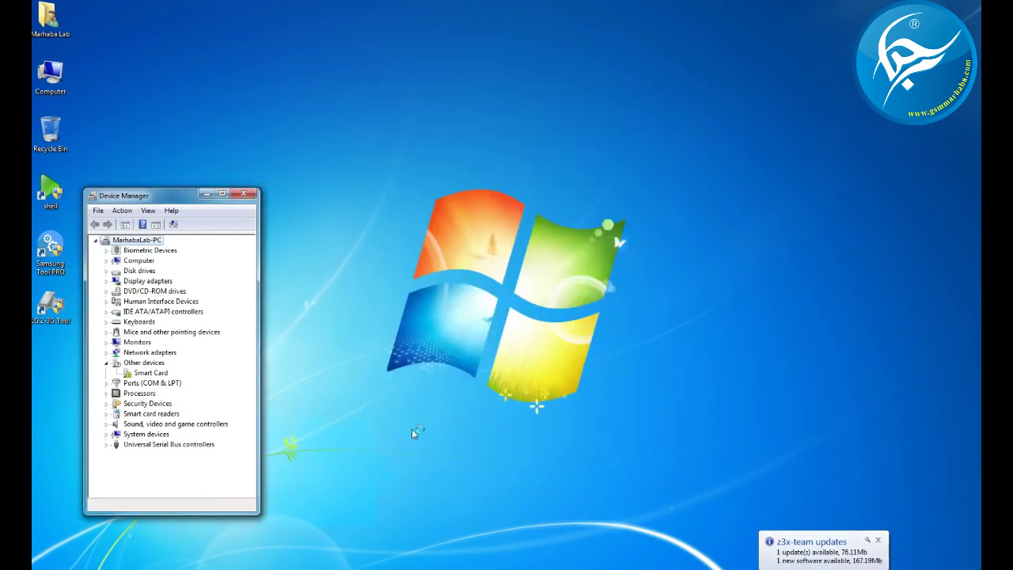